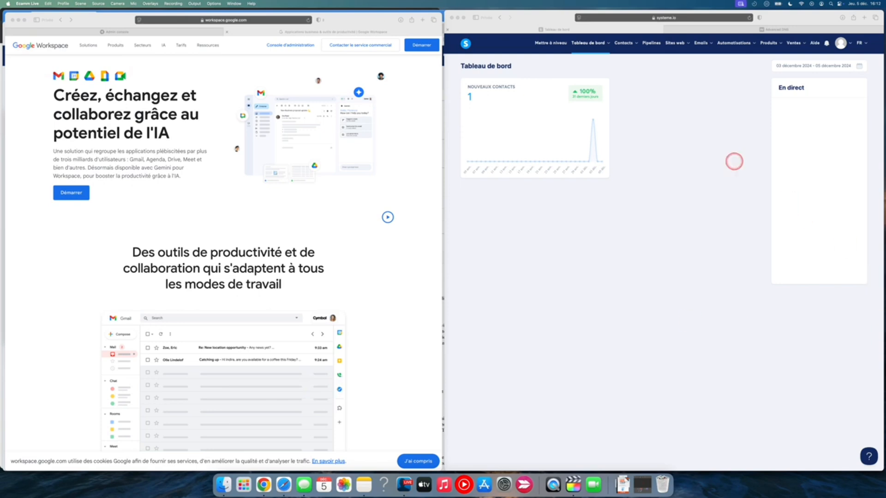
Start the Google Workspace sign-up and submit the first name, last name and e-mail address
left_click(595, 246)
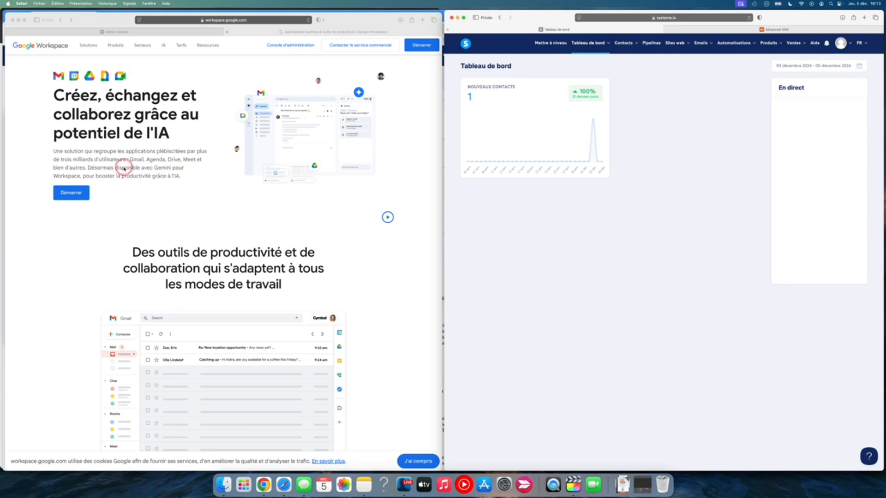
left_click(165, 105)
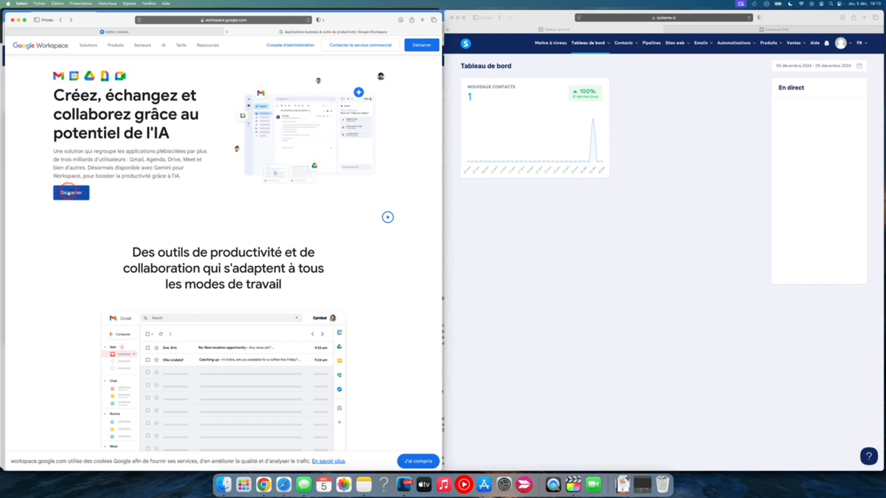
left_click(71, 198)
left_click(119, 139)
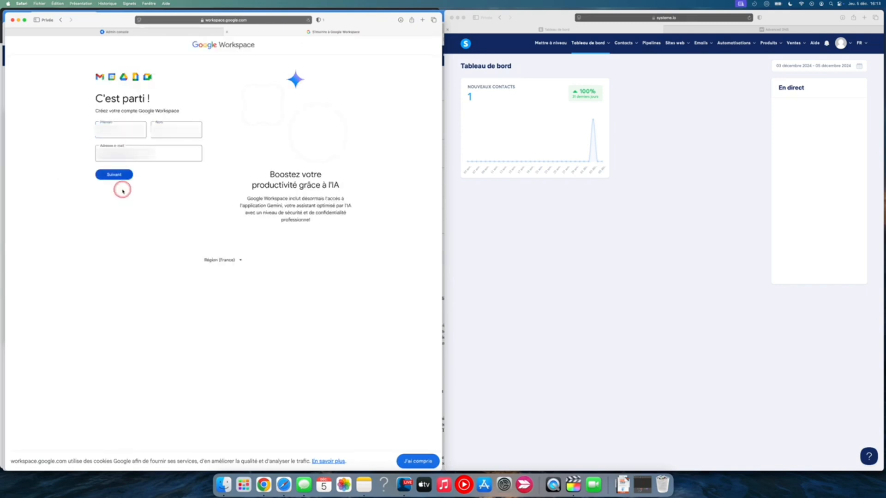
left_click(114, 175)
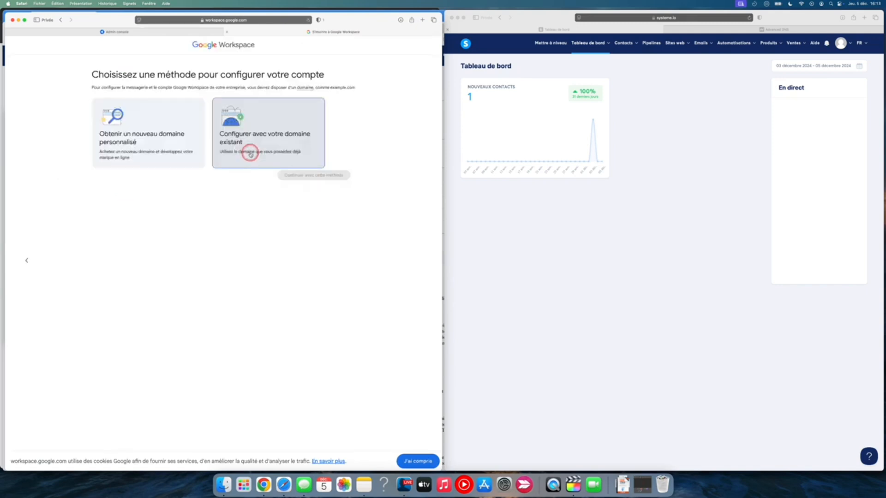
Set up the account with an existing domain, entering the company's domain name and completing the robot check
left_click(277, 145)
left_click(304, 176)
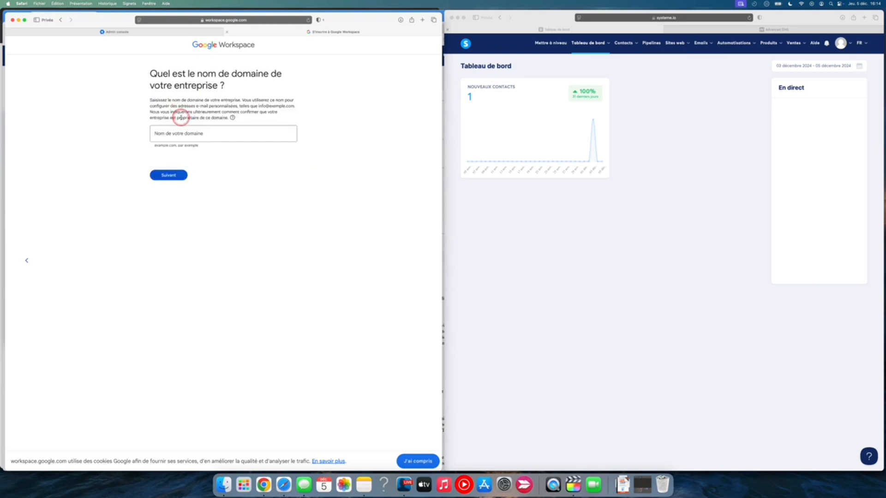
left_click(184, 133)
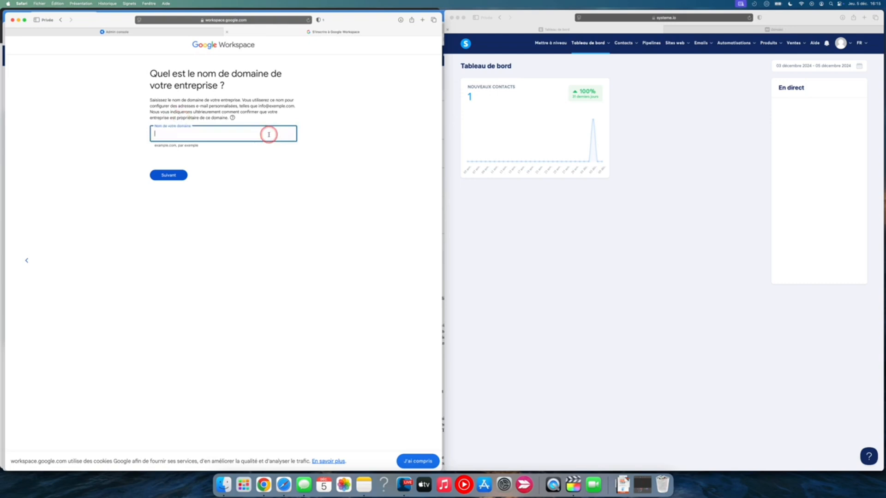
key("super+v")
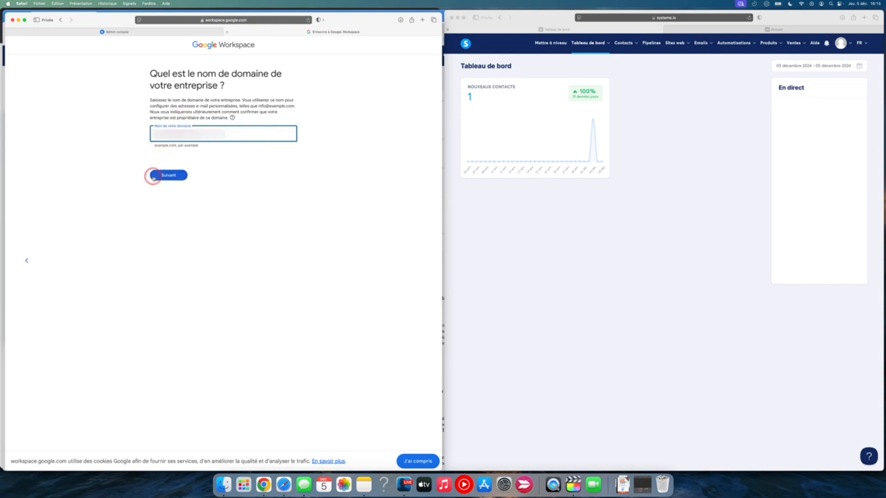
left_click(169, 176)
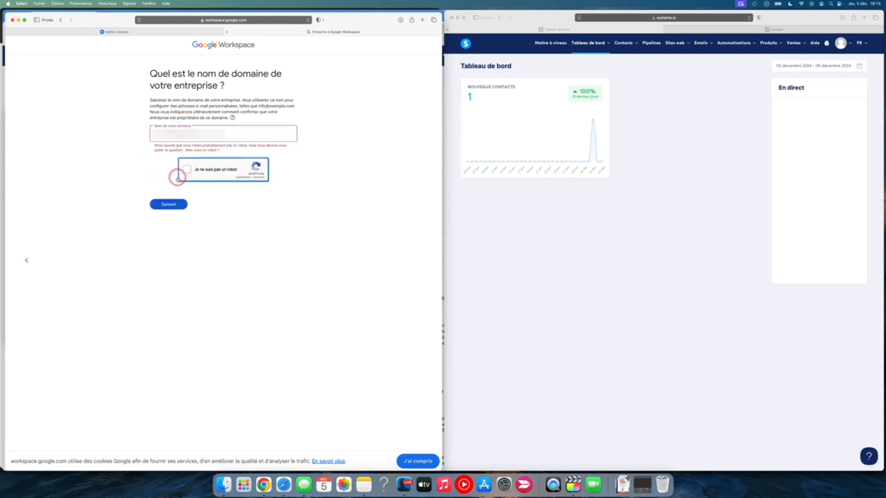
left_click(187, 170)
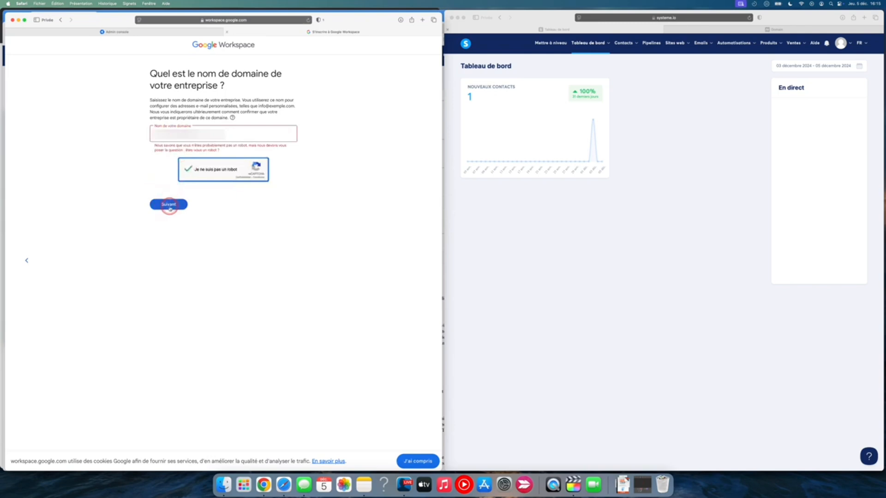
left_click(169, 204)
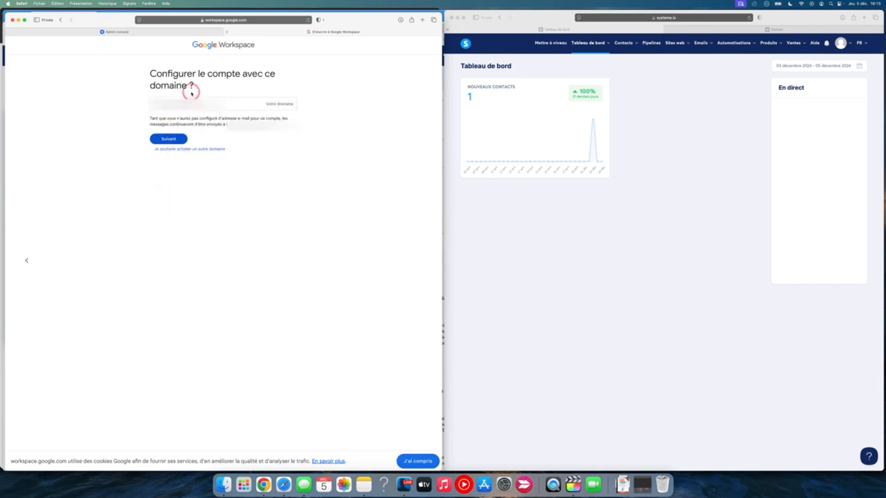
left_click(174, 139)
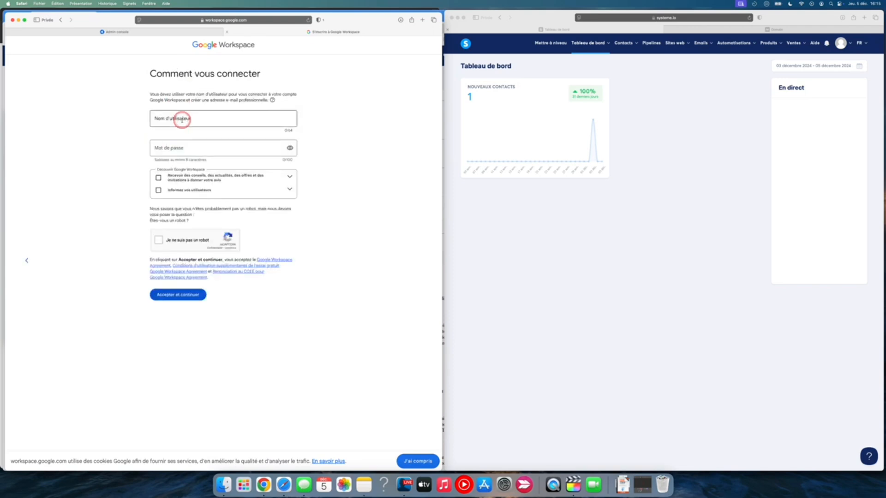
Create the sign-in with the username "contact" and the account password, complete the robot check and accept the agreement
left_click(176, 119)
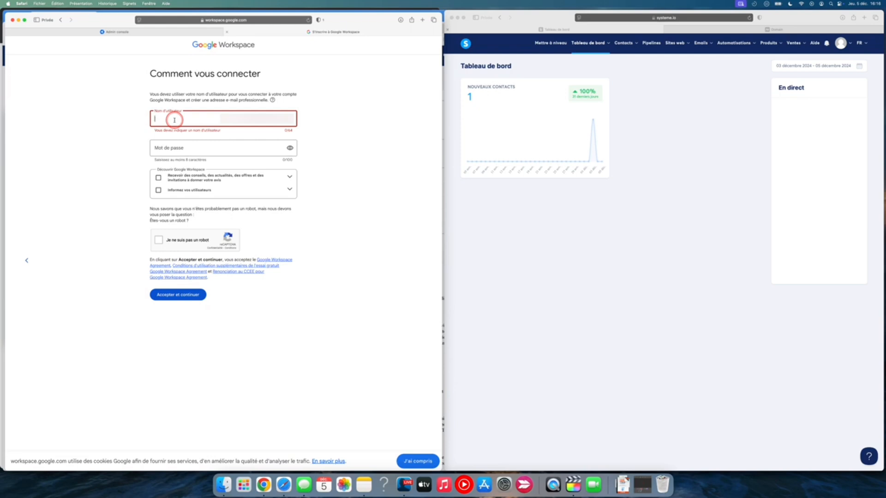
type("contact")
left_click(181, 145)
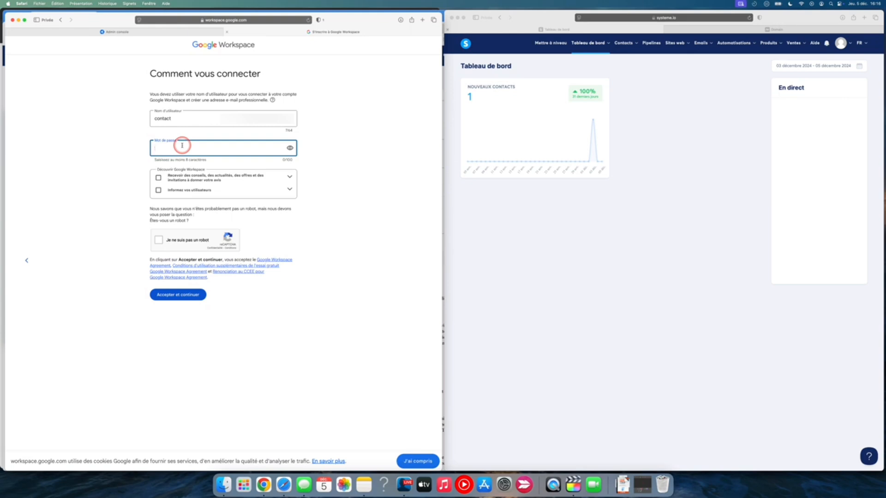
key("super+v")
left_click(159, 240)
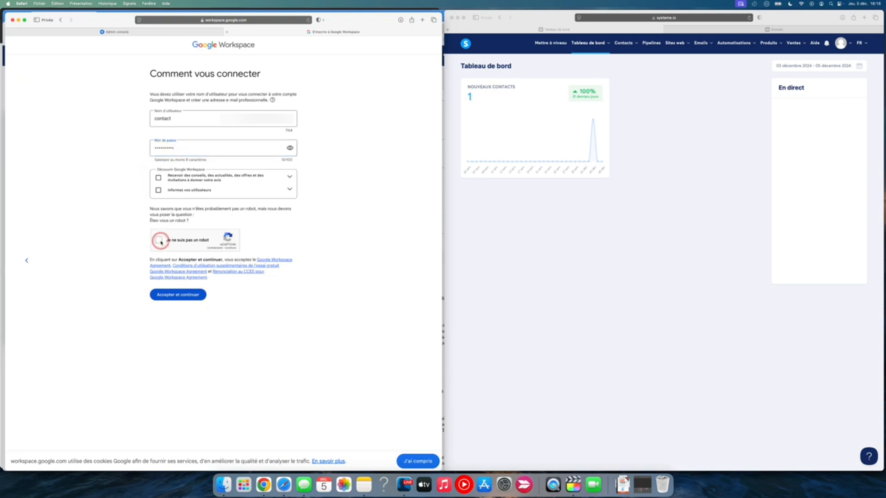
left_click(182, 296)
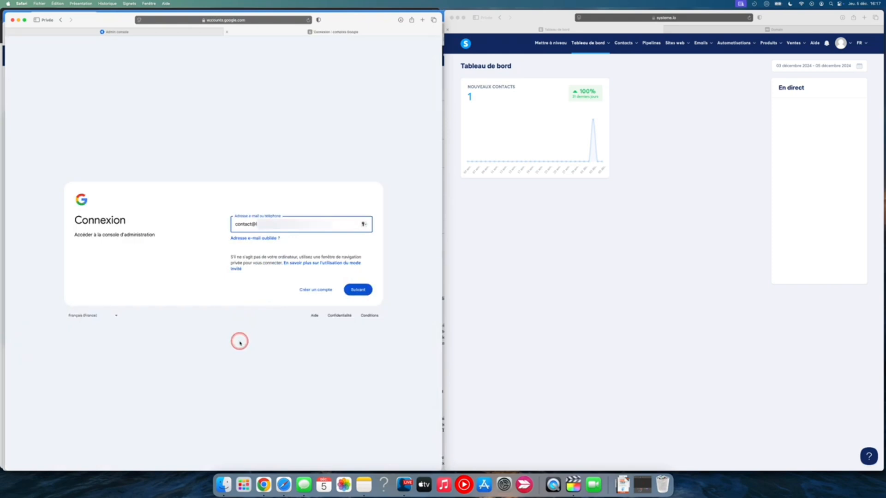
Sign in to the admin console with the new account's password and accept the welcome terms
left_click(358, 286)
left_click(289, 237)
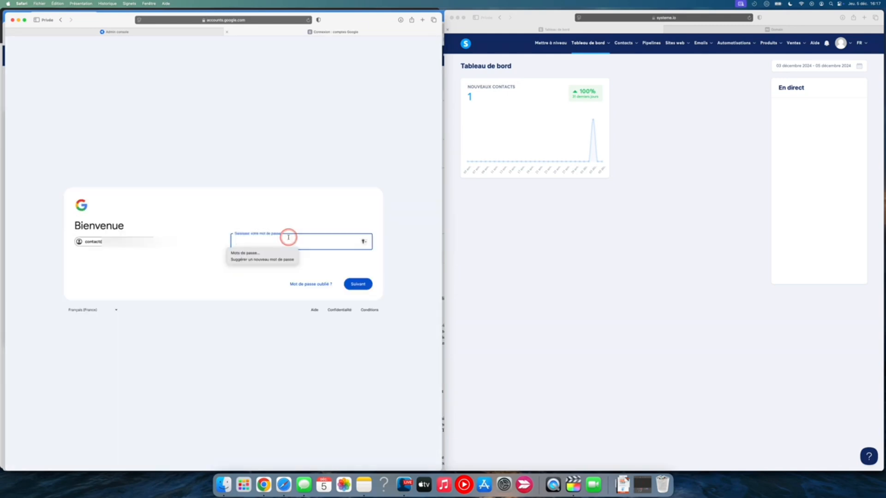
type("********")
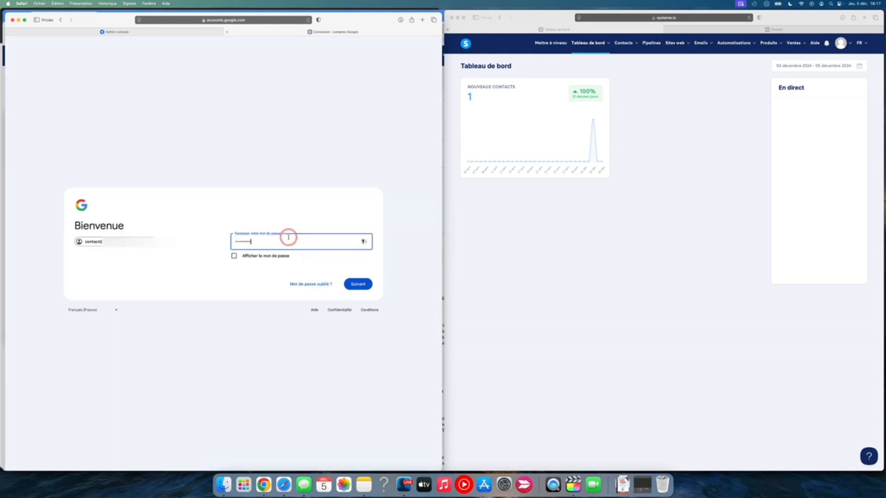
key("Return")
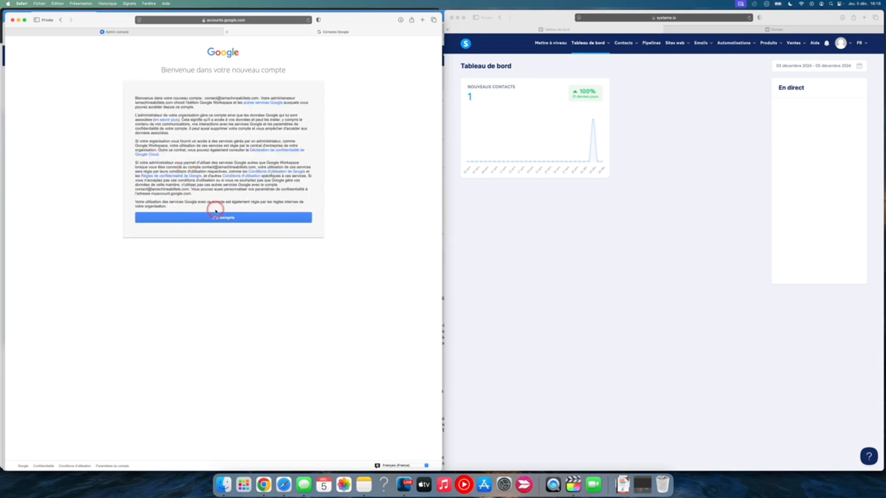
left_click(223, 219)
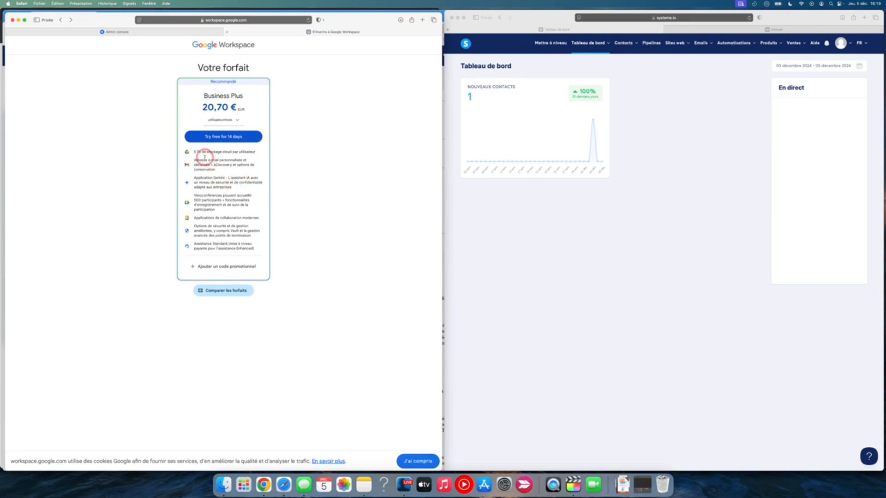
Compare the plans, choose the 14-day free trial of Business Starter and skip the Gemini Business add-on
left_click_drag(194, 152, 253, 152)
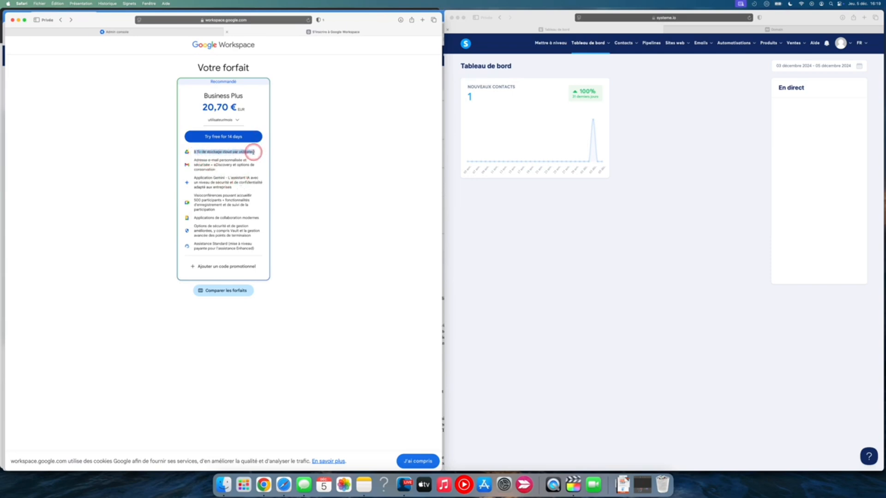
left_click(225, 291)
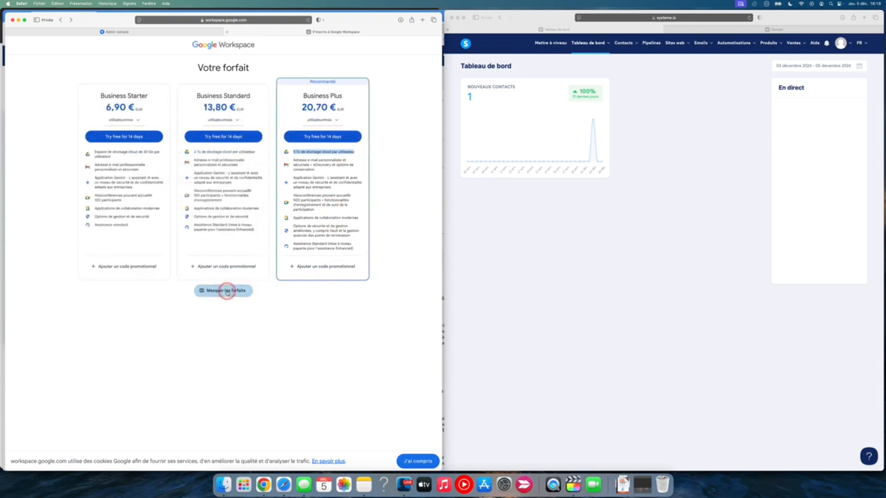
left_click(124, 137)
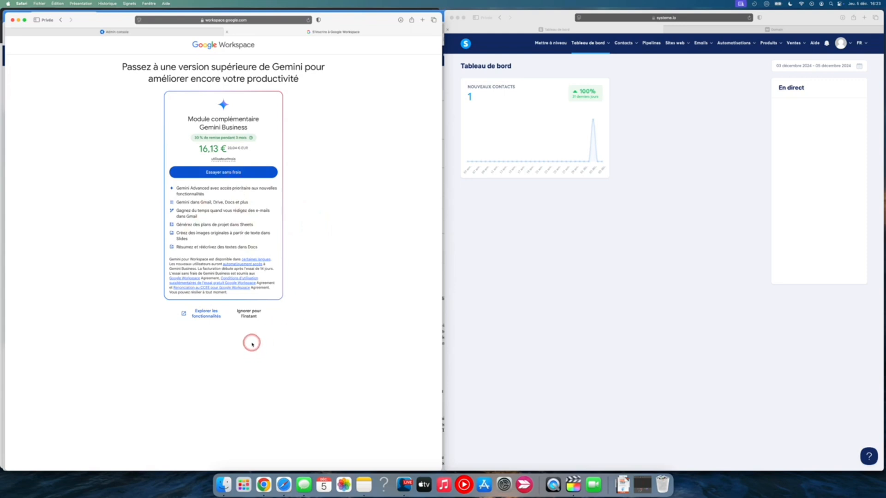
left_click(248, 314)
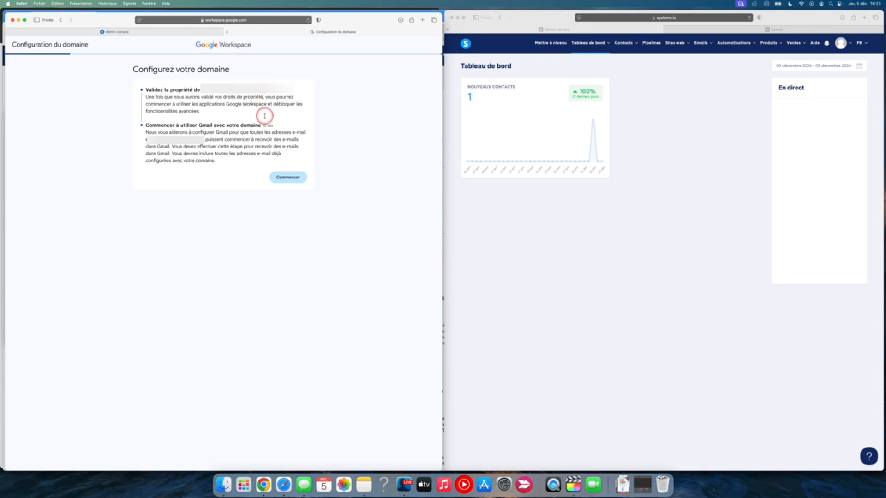
Begin the domain setup and continue with Namecheap as the domain host for ownership verification
left_click_drag(261, 126, 275, 126)
left_click(287, 177)
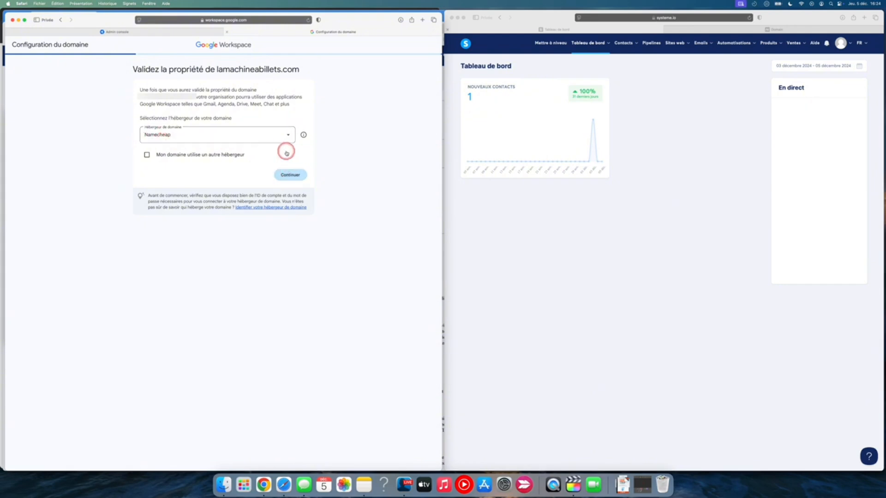
left_click(290, 175)
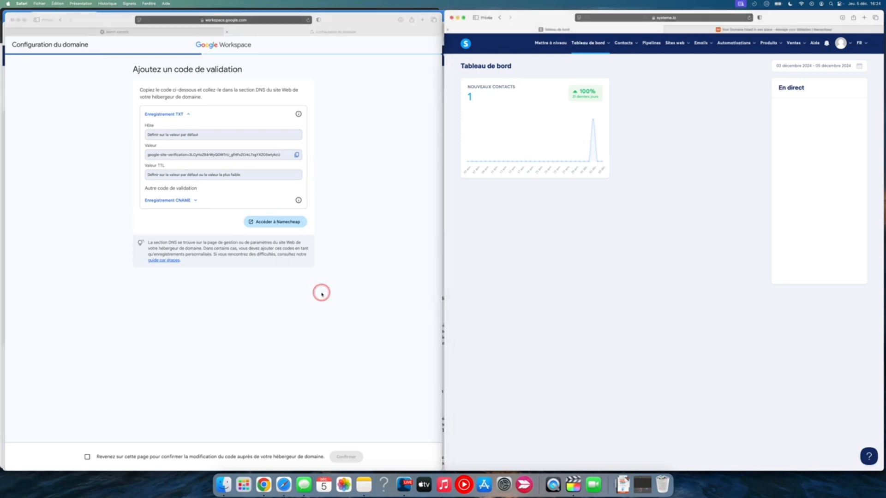
Switch to Namecheap and open the Advanced DNS settings of the domain expiring Mar 20, 2025
left_click(721, 30)
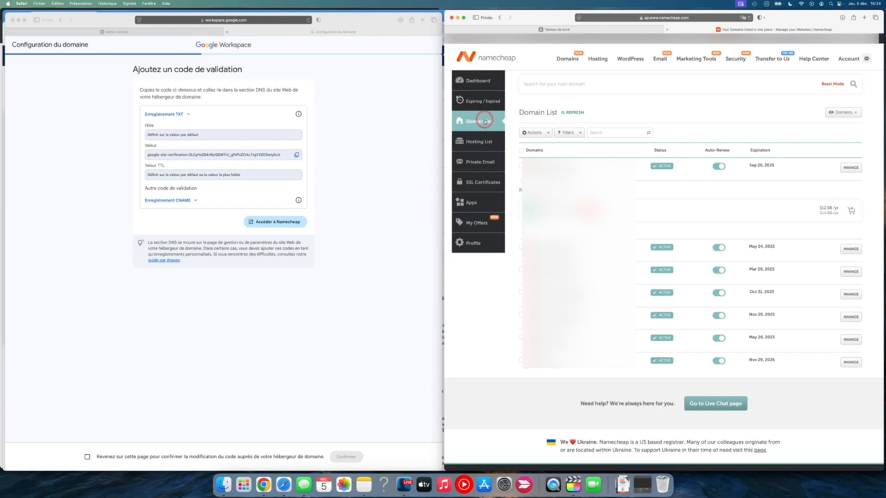
left_click(849, 272)
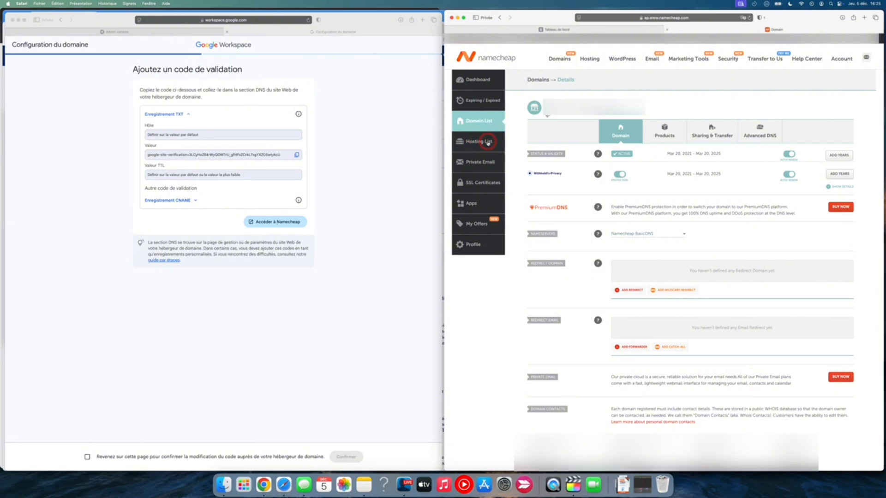
left_click(761, 136)
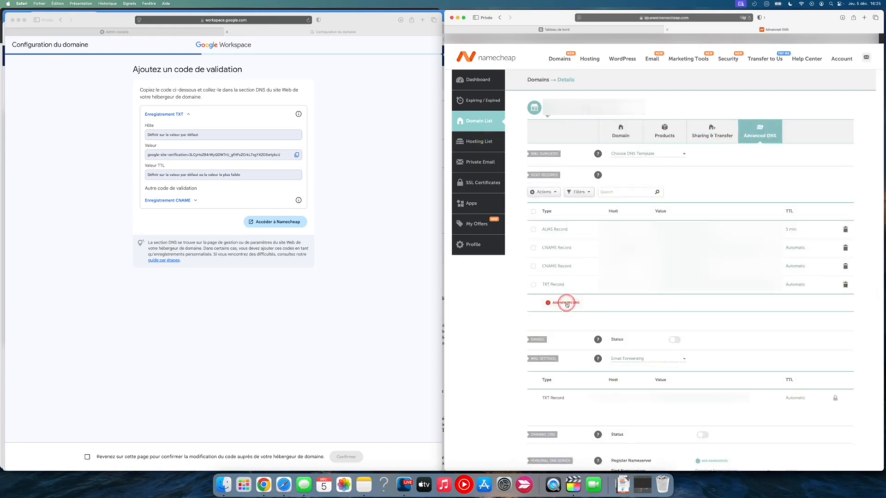
Add a new TXT record to the domain's host records with @ as the host
left_click(567, 304)
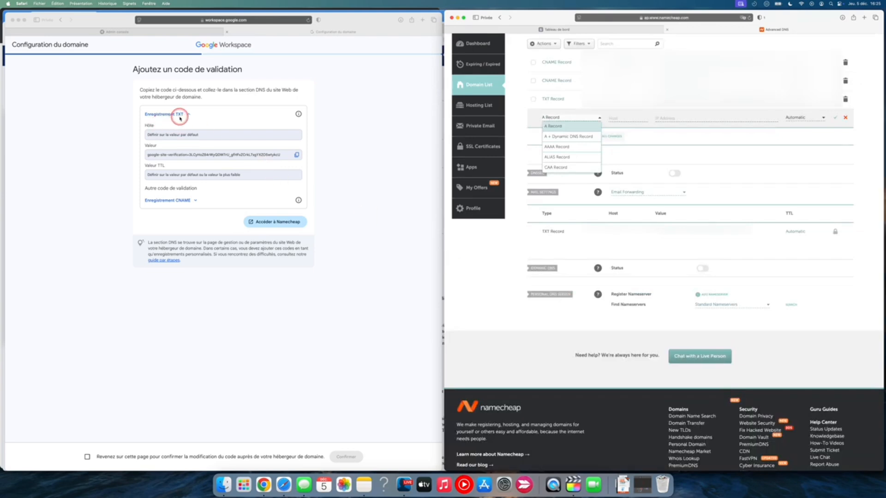
scroll(561, 144, "down", 5)
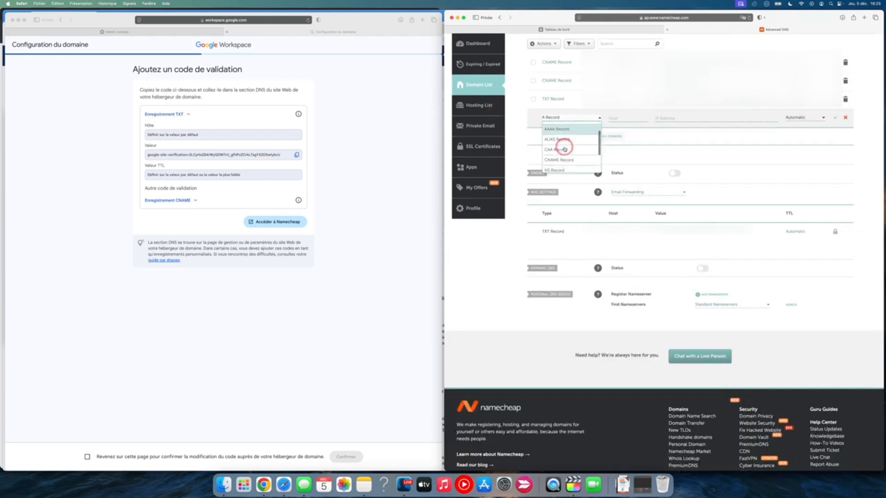
left_click(560, 156)
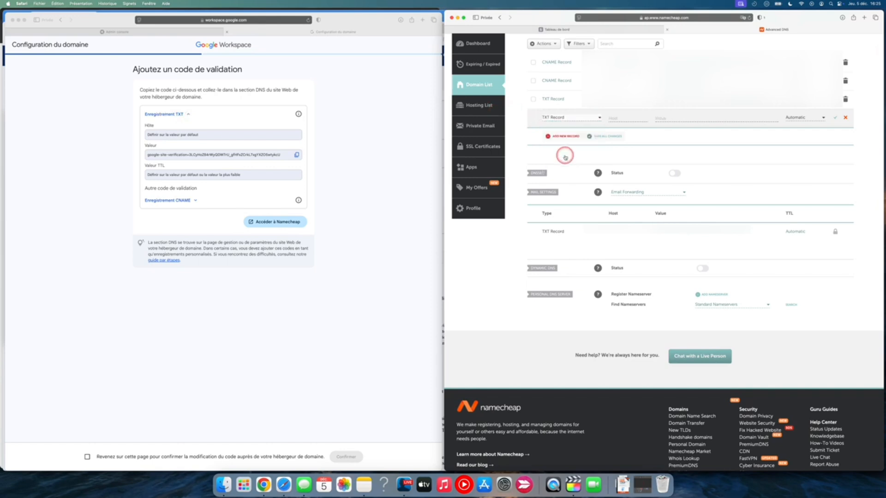
left_click(296, 168)
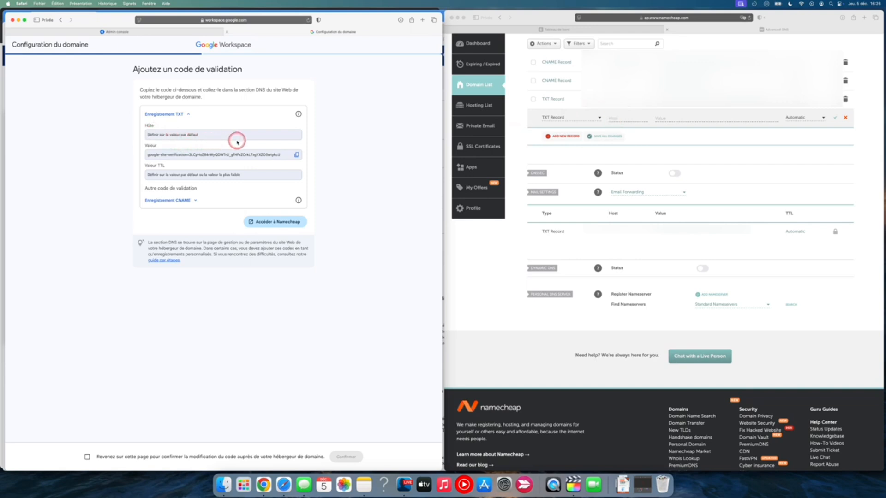
left_click(624, 118)
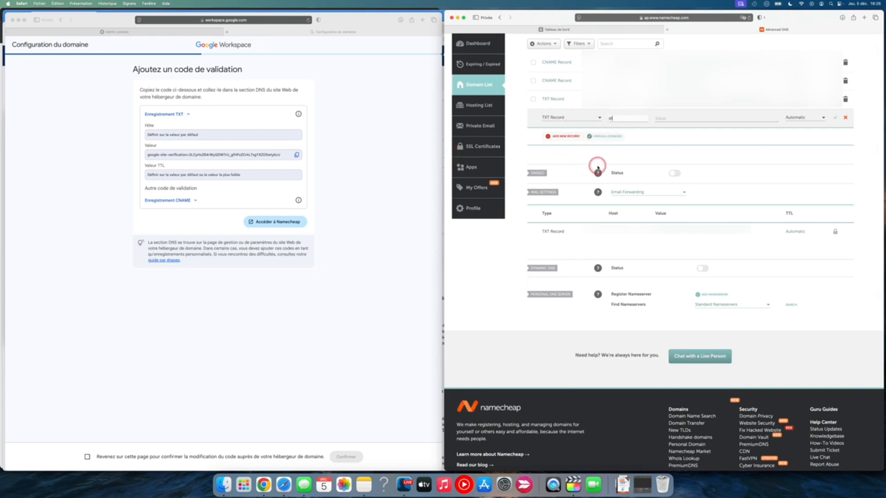
Copy the TXT verification code from Google Workspace into the value of the new TXT record in Namecheap
left_click(296, 155)
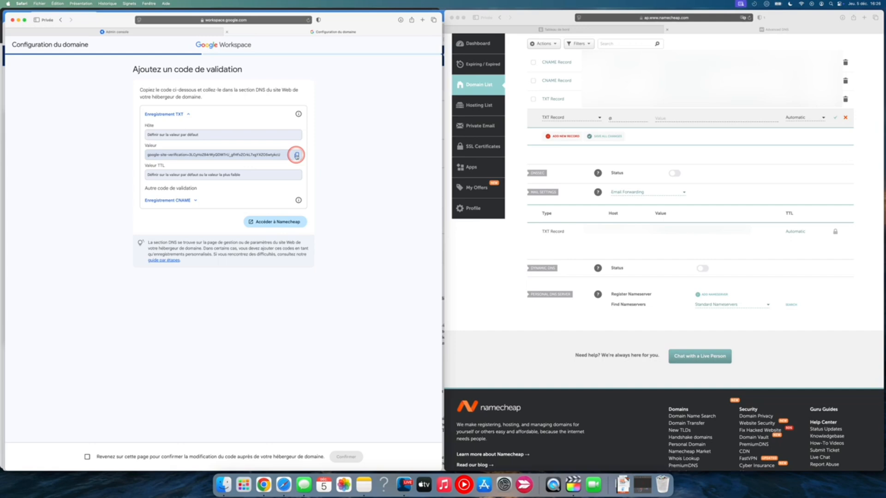
left_click(297, 155)
left_click(662, 118)
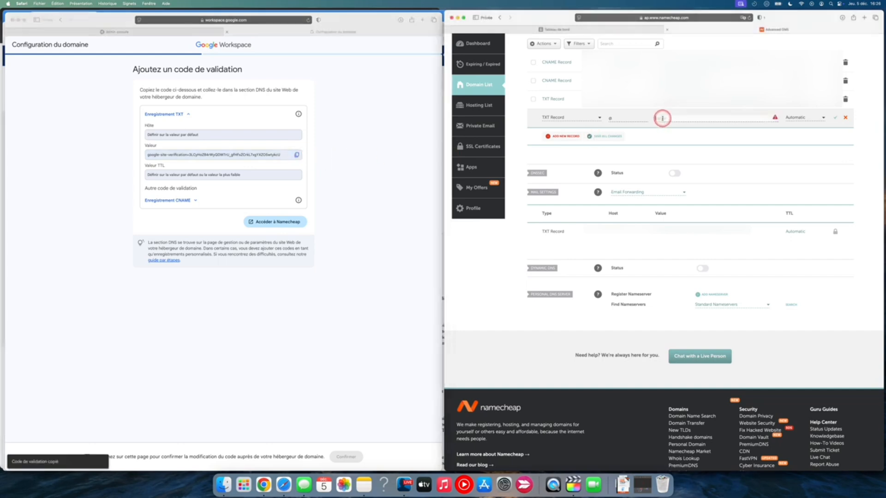
key("super+v")
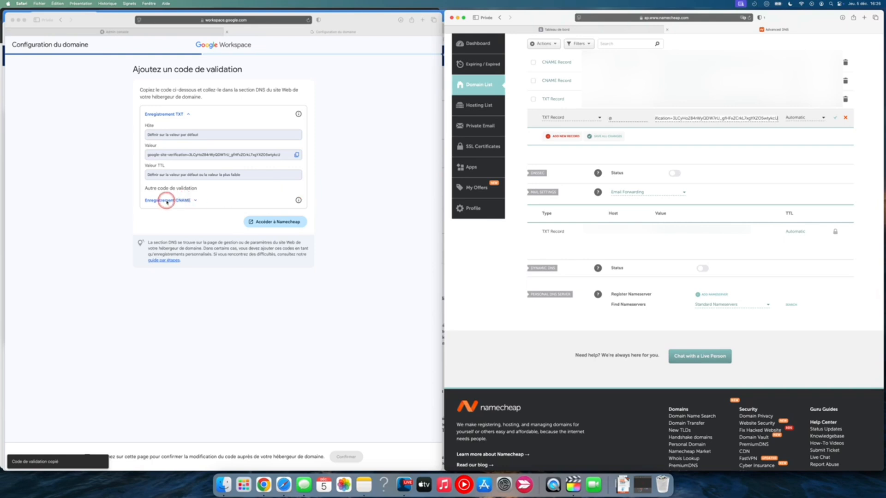
Add a CNAME record in Namecheap with the host code copied from Google's CNAME verification details
left_click(193, 200)
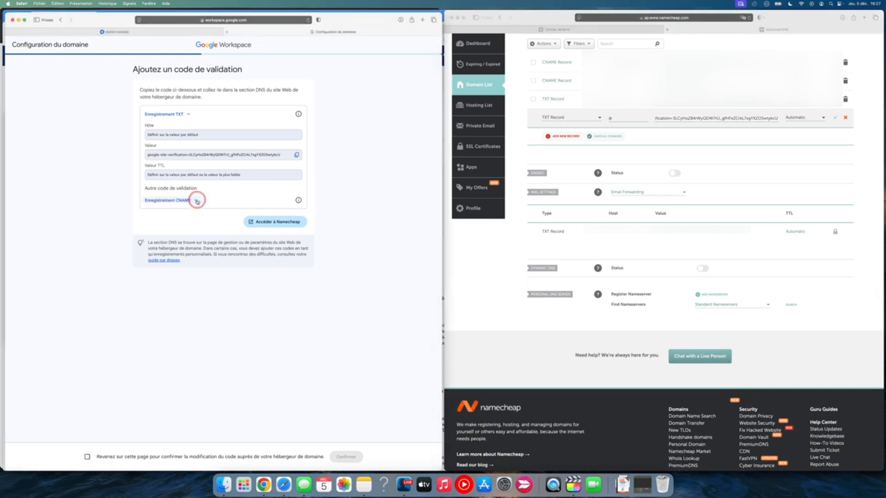
left_click(297, 221)
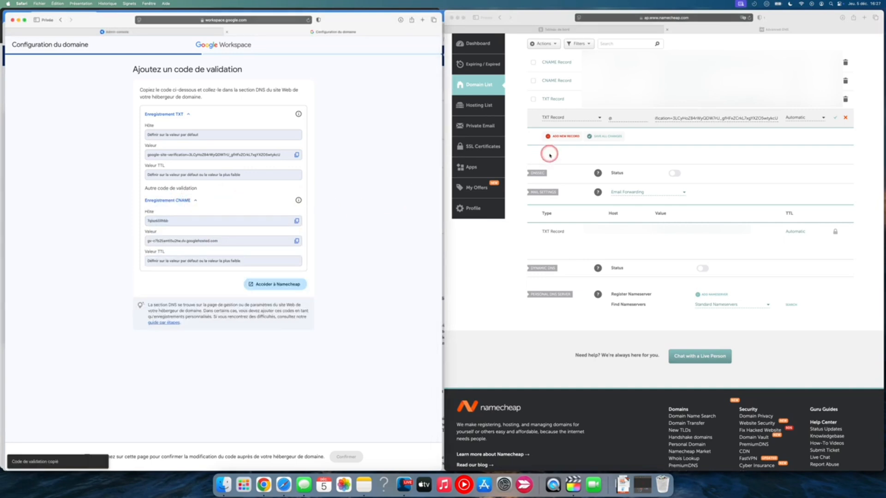
left_click(566, 137)
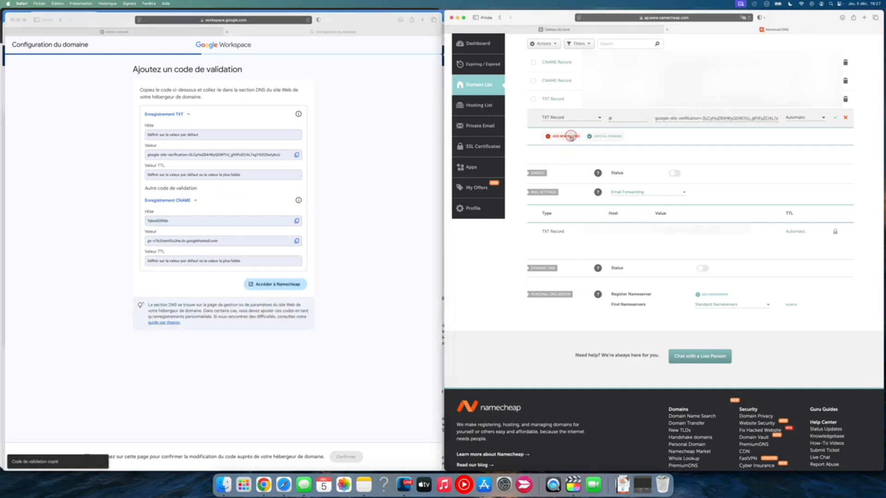
scroll(569, 152, "down", 3)
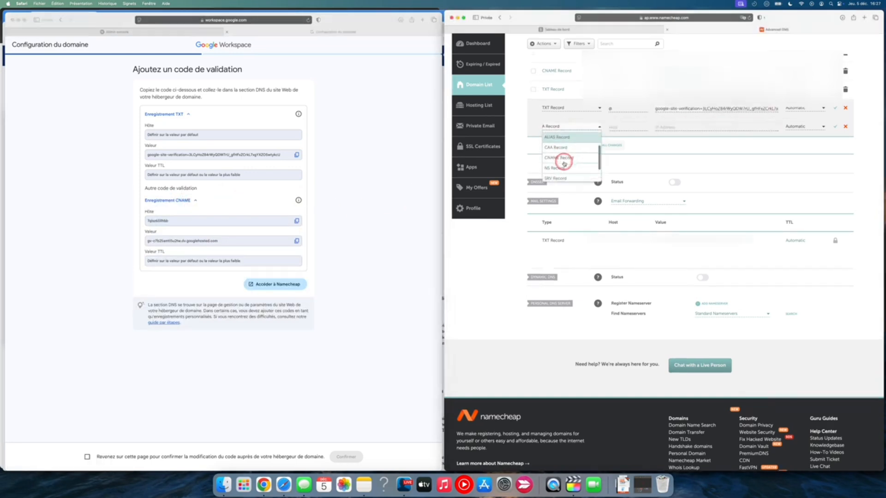
left_click(567, 161)
left_click(621, 127)
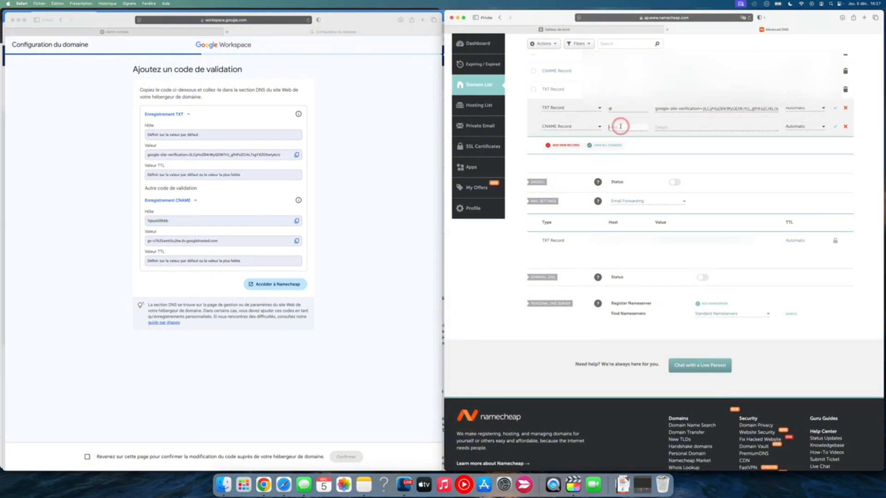
key("super+v")
Paste Google's CNAME verification value as the new CNAME record's target and save all host record changes
left_click(297, 241)
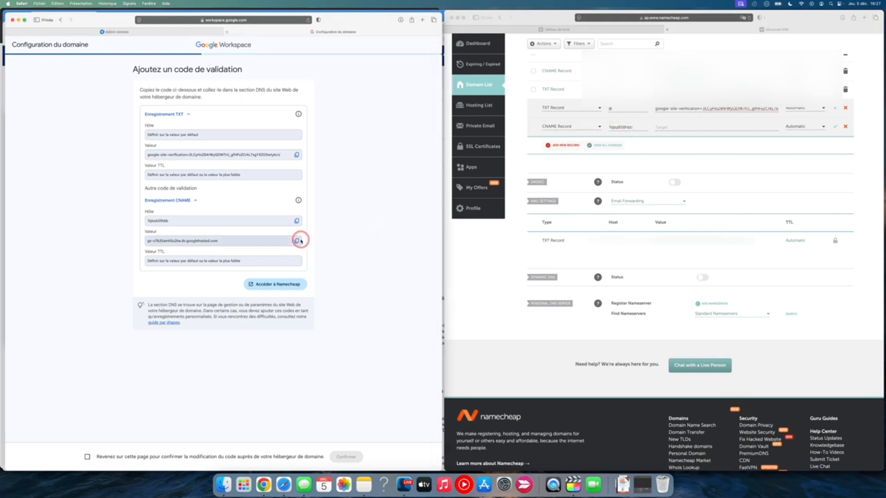
left_click(297, 241)
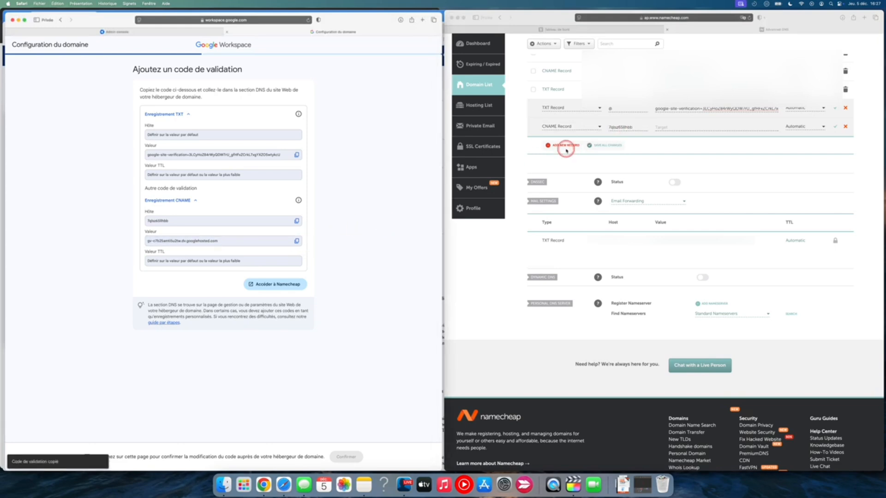
left_click(668, 131)
left_click(667, 127)
key("super+v")
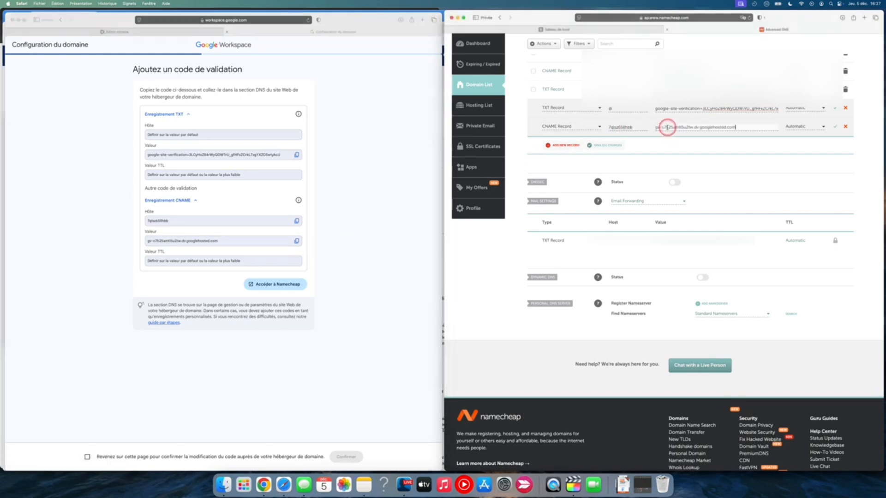
left_click(601, 150)
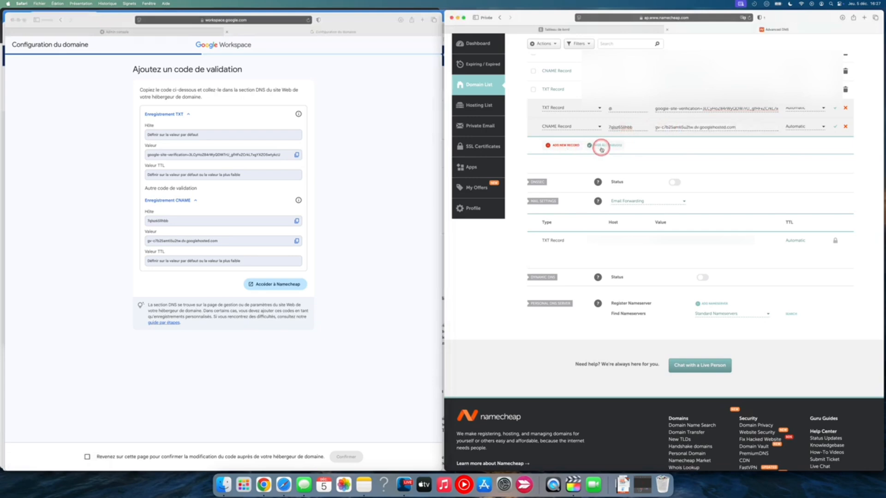
Confirm in Google Workspace that the verification codes were updated at the domain host
left_click(214, 403)
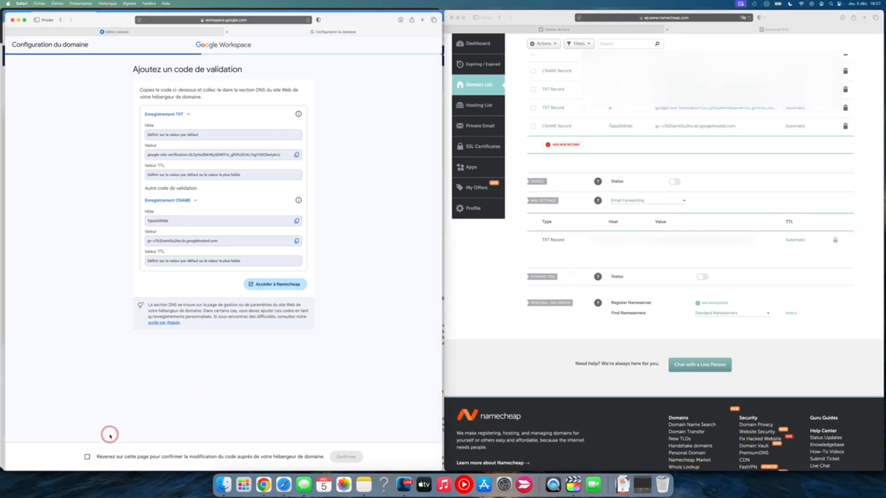
left_click(87, 456)
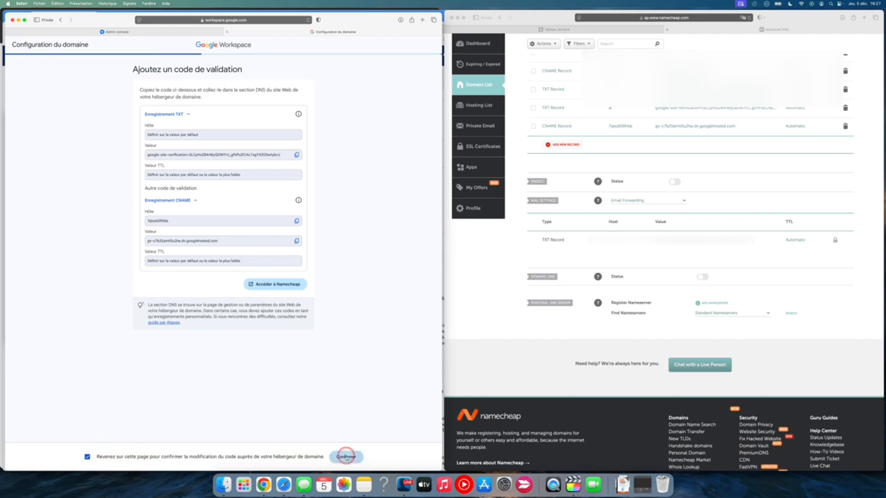
left_click(346, 456)
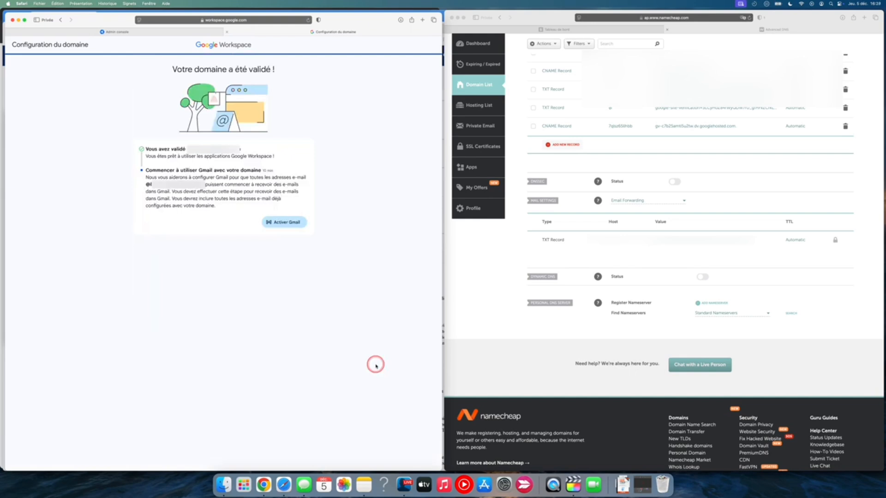
Start the Gmail activation for the domain and proceed past the user list without adding users
left_click(283, 222)
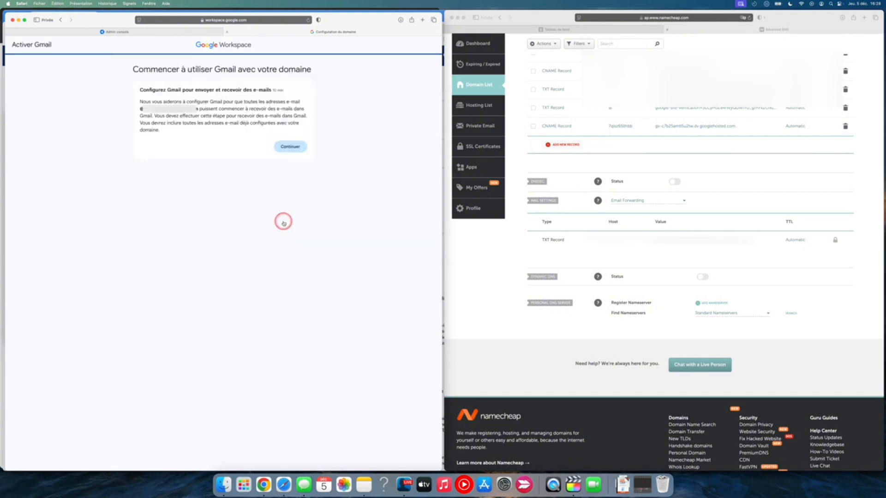
left_click_drag(273, 90, 283, 89)
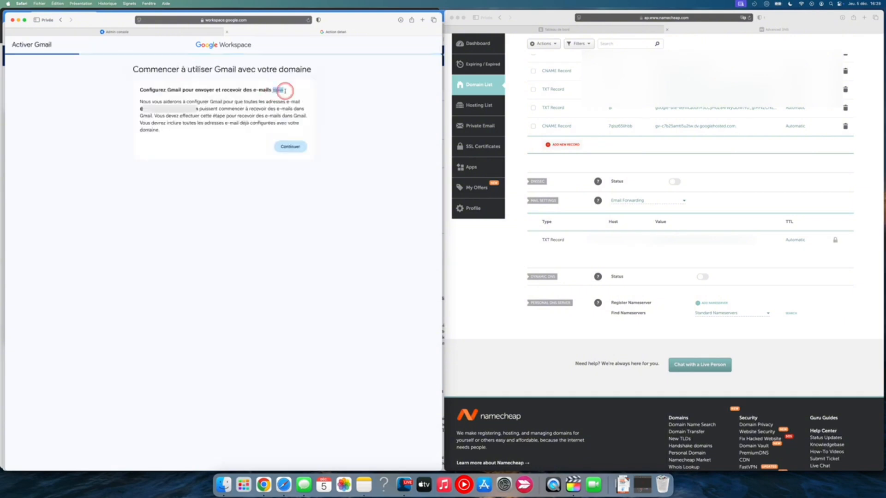
left_click(297, 153)
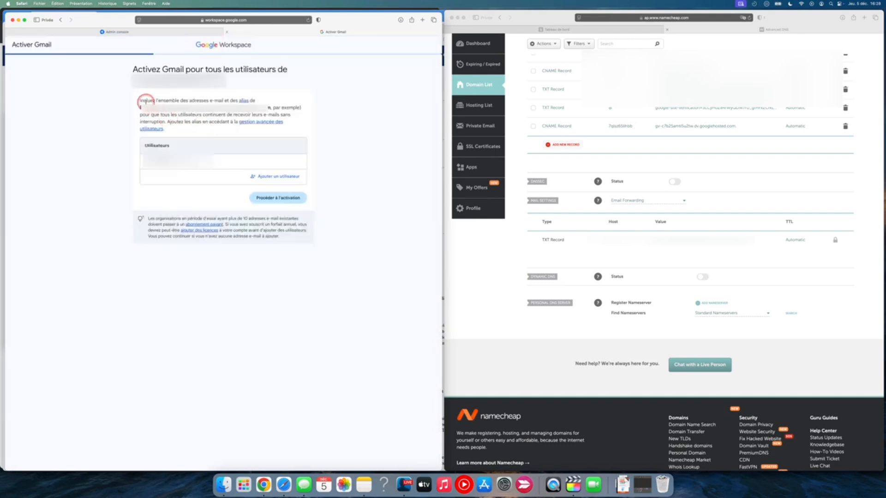
left_click_drag(146, 101, 231, 113)
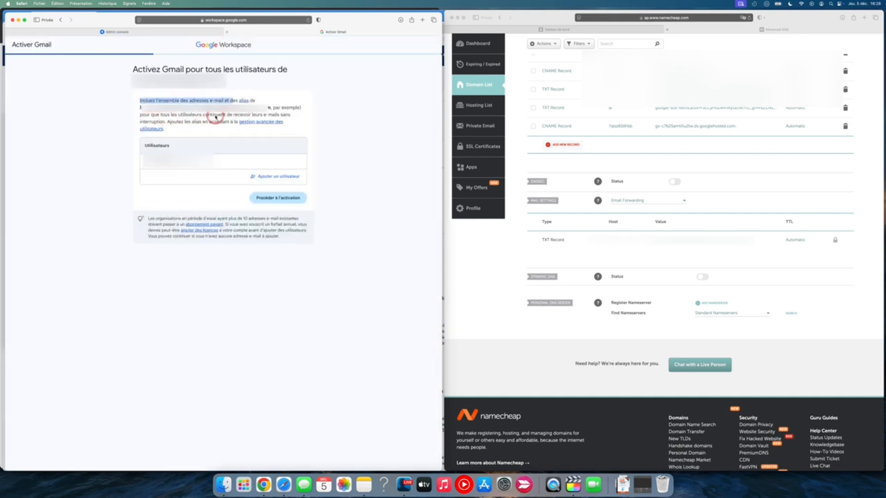
left_click(215, 115)
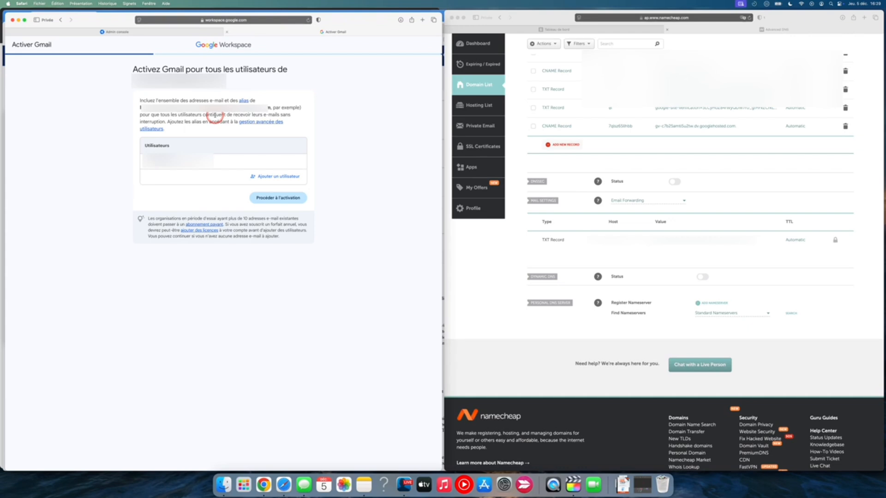
left_click(272, 198)
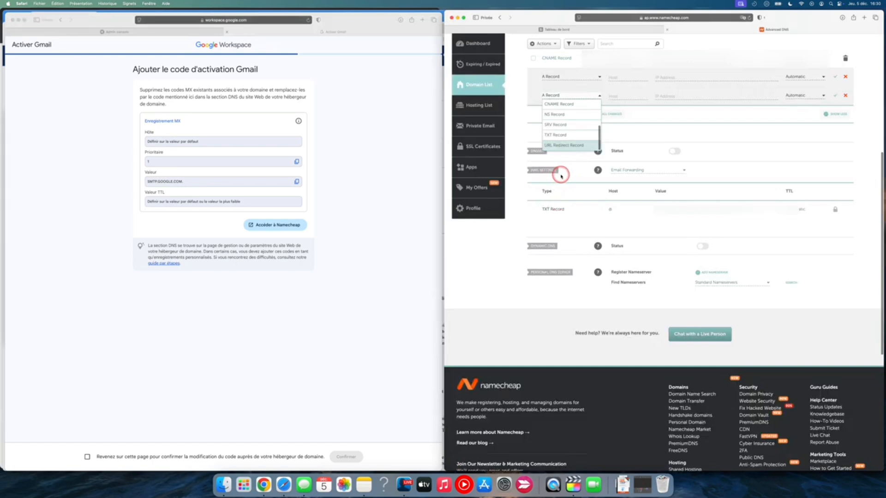
Set the domain's mail settings in Namecheap to Custom MX and enter @ as the MX record's host
left_click(671, 171)
left_click(672, 172)
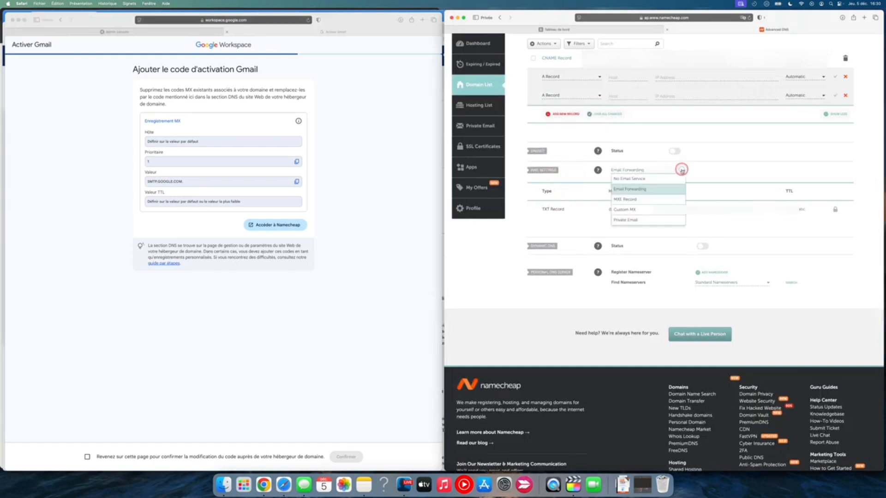
left_click(626, 211)
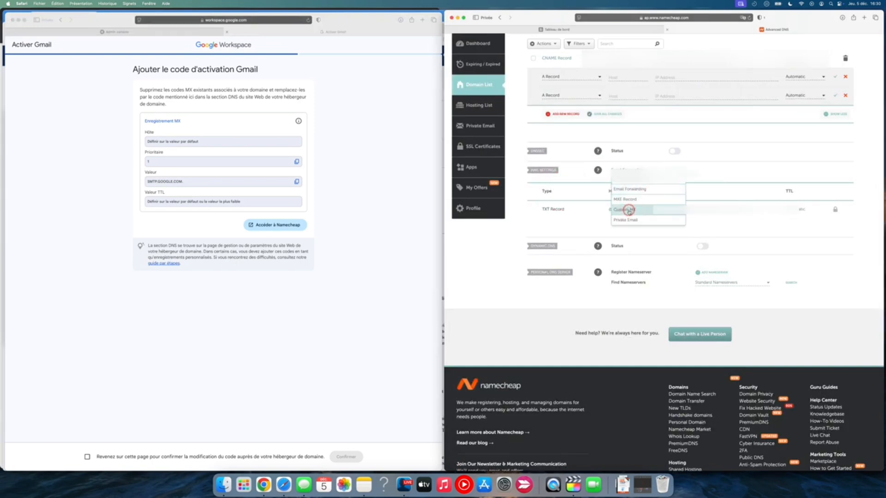
left_click(620, 226)
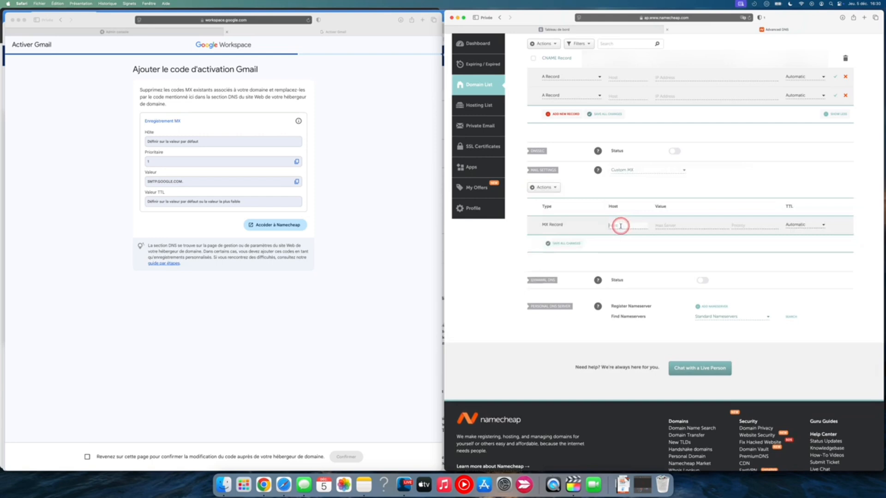
Set the MX record's mail server to SMTP.GOOGLE.COM with priority 1 and save the mail settings
left_click(298, 181)
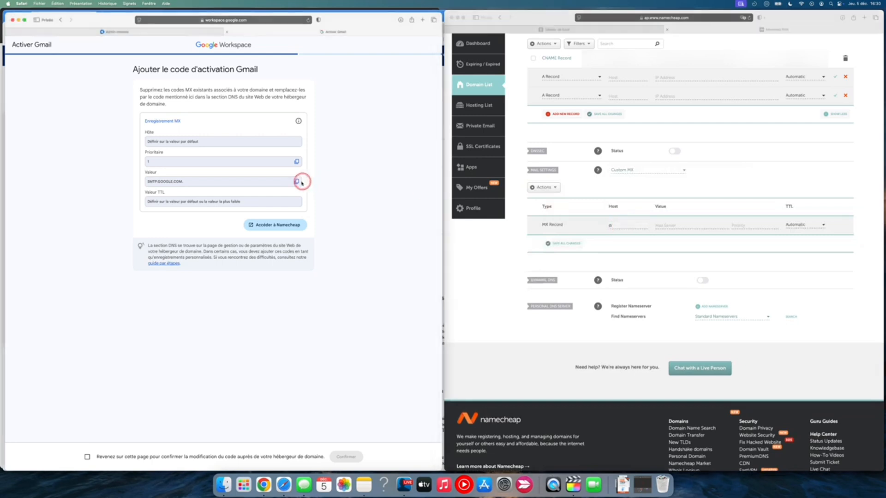
left_click(676, 227)
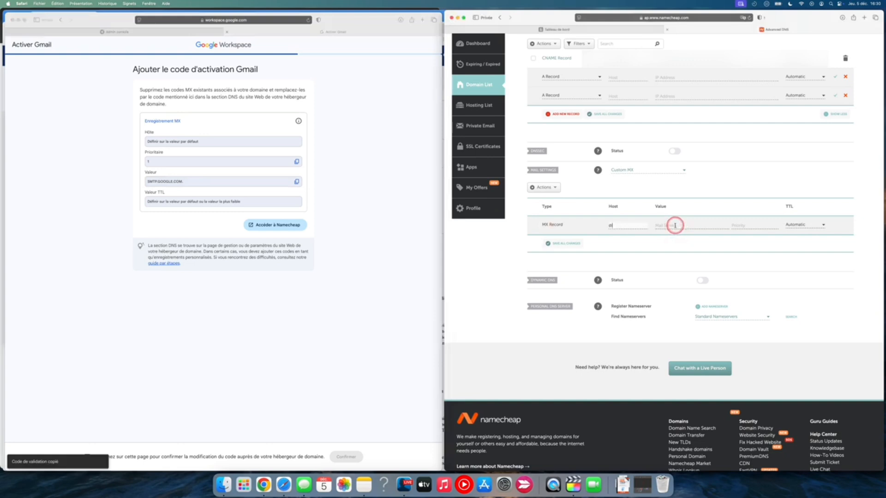
left_click(675, 226)
key("super+v")
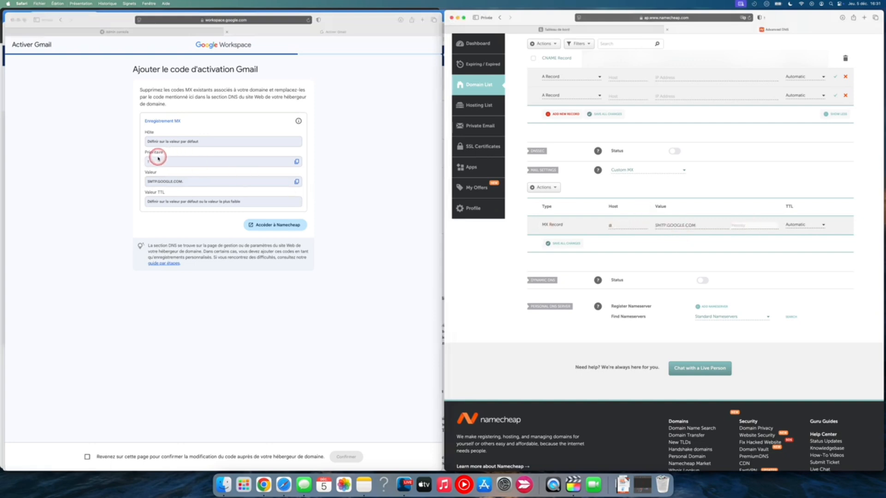
key("Tab")
left_click(556, 244)
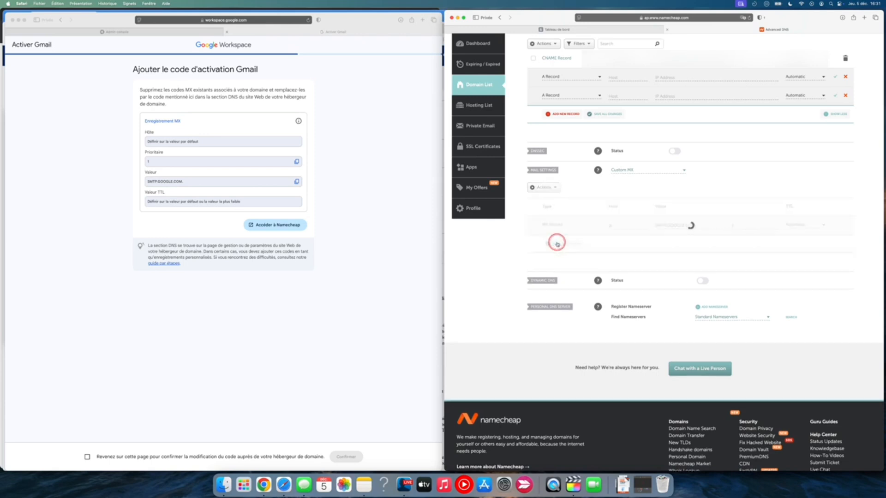
Confirm the MX code update in Google Workspace and continue to the Discover page
left_click(381, 261)
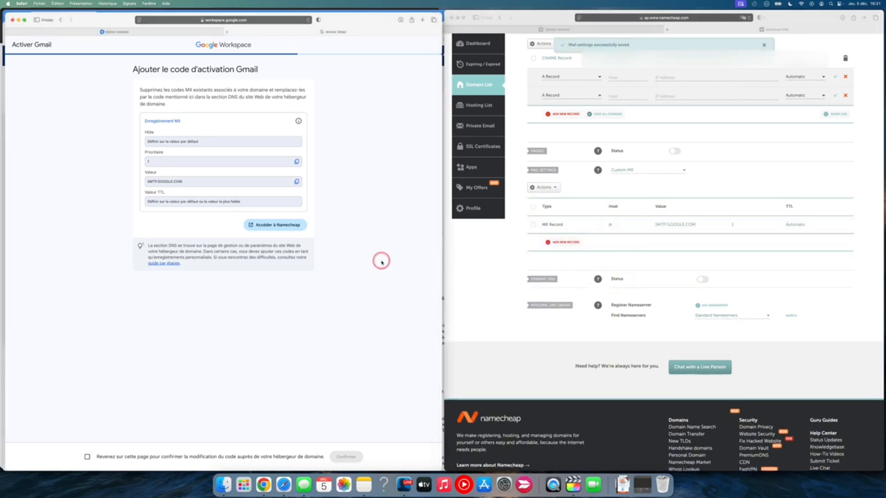
left_click(87, 457)
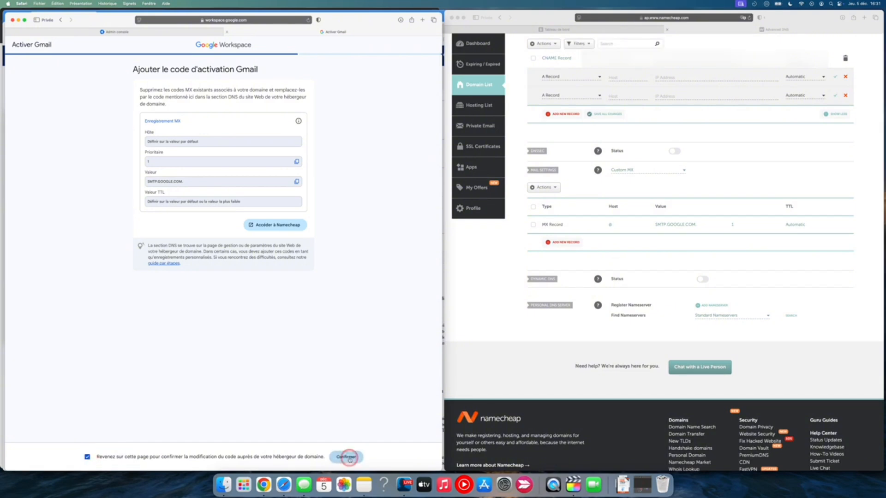
left_click(350, 458)
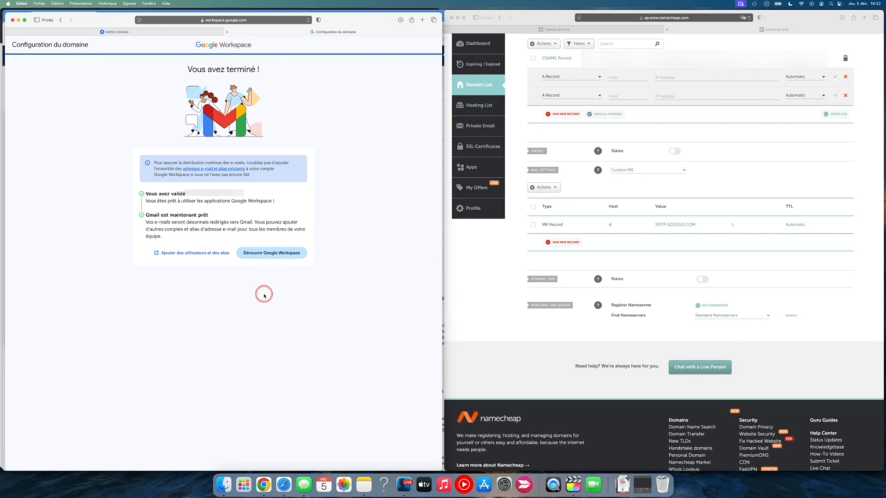
left_click(270, 253)
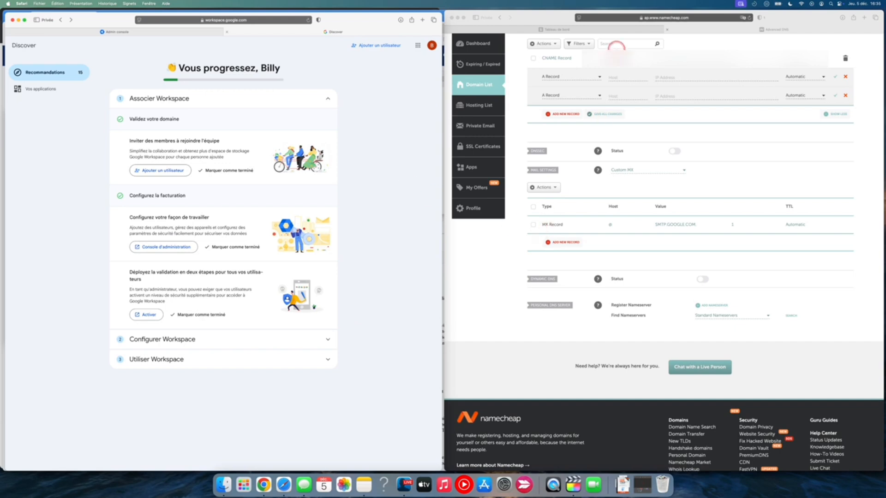
Switch to the systeme.io dashboard
left_click(597, 30)
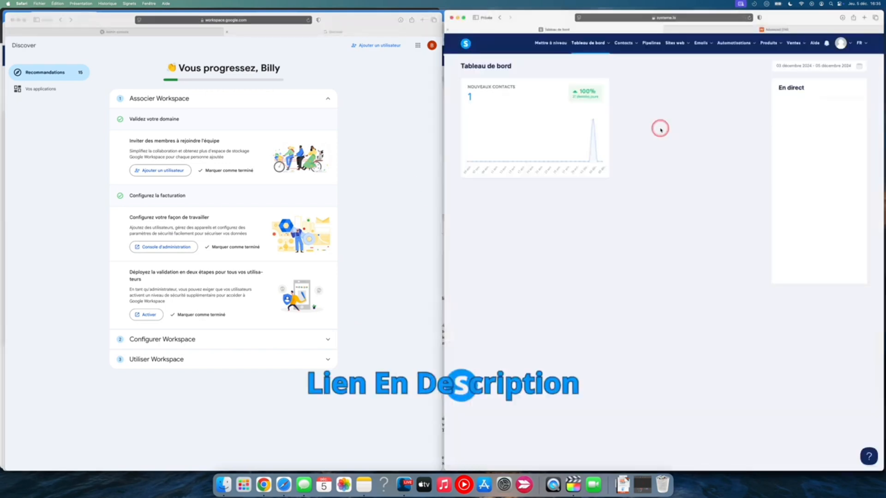